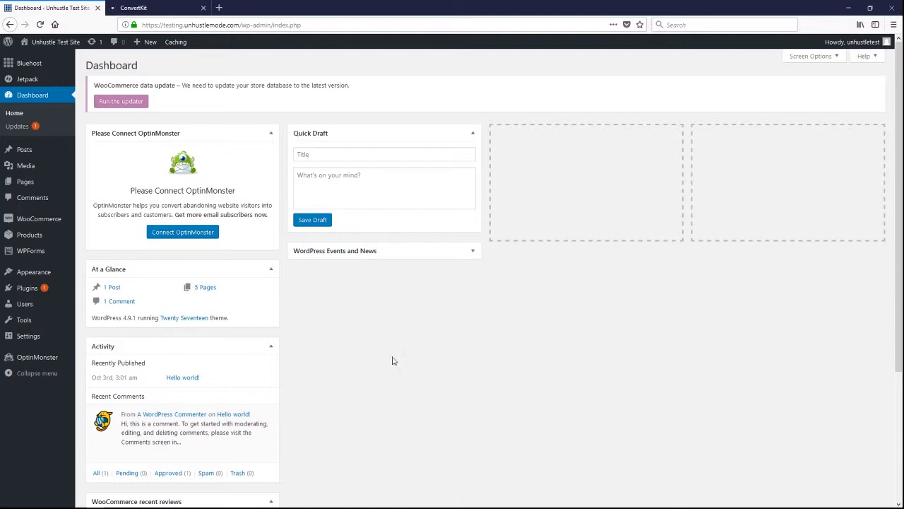
# - Open the page for adding new plugins and search the plugin directory for "convertkit"
pyautogui.moveTo(24, 289)
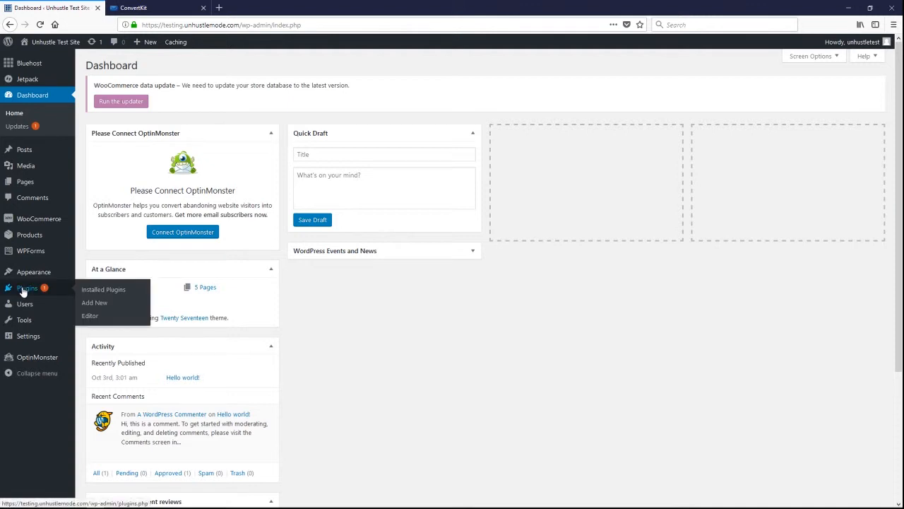
pyautogui.click(101, 304)
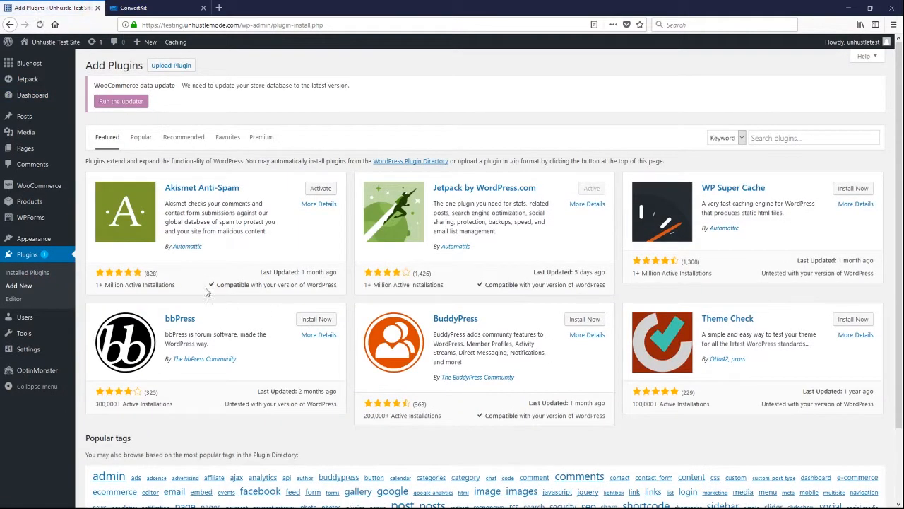
pyautogui.click(781, 133)
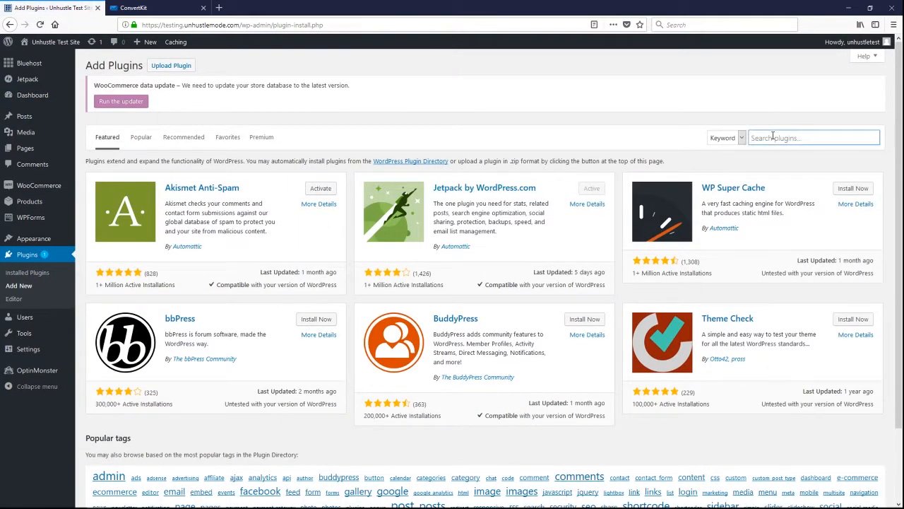
pyautogui.write('c')
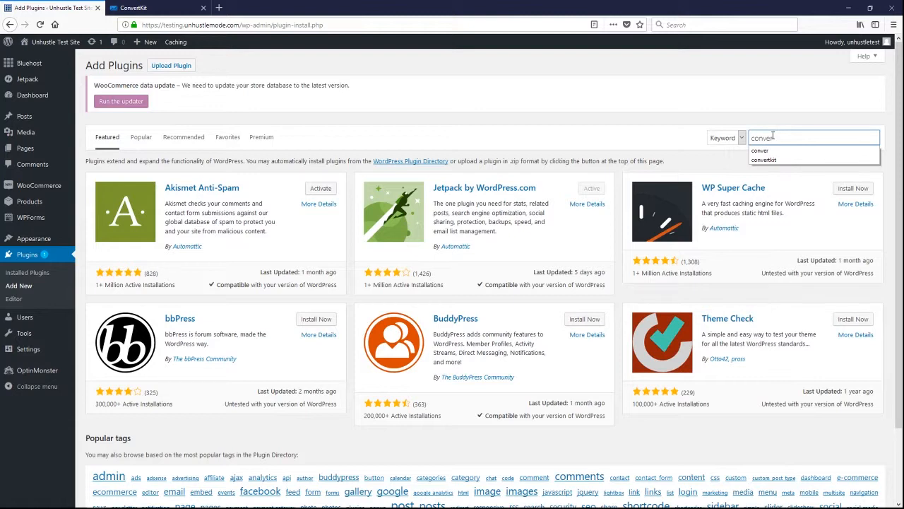
pyautogui.write('onver')
pyautogui.press('Down')
pyautogui.press('Return')
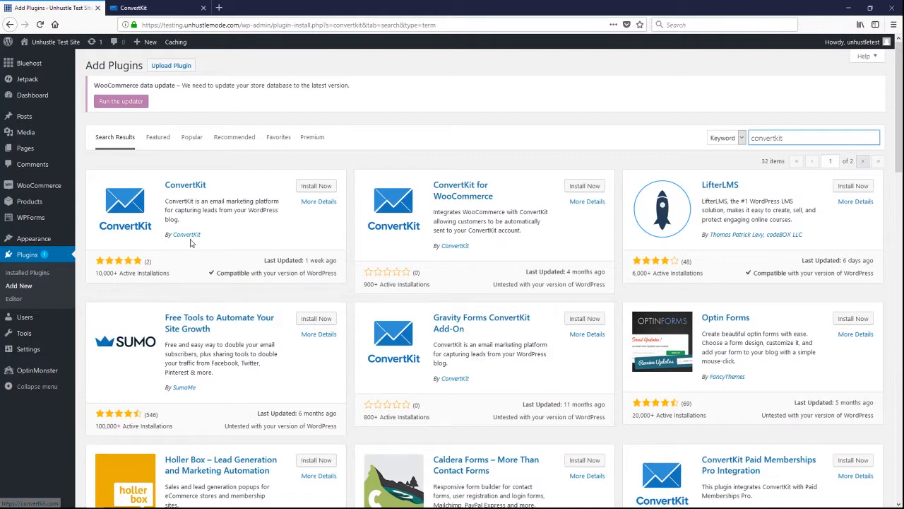
# - Install and activate the ConvertKit plugin by ConvertKit, and open its settings page
pyautogui.click(317, 187)
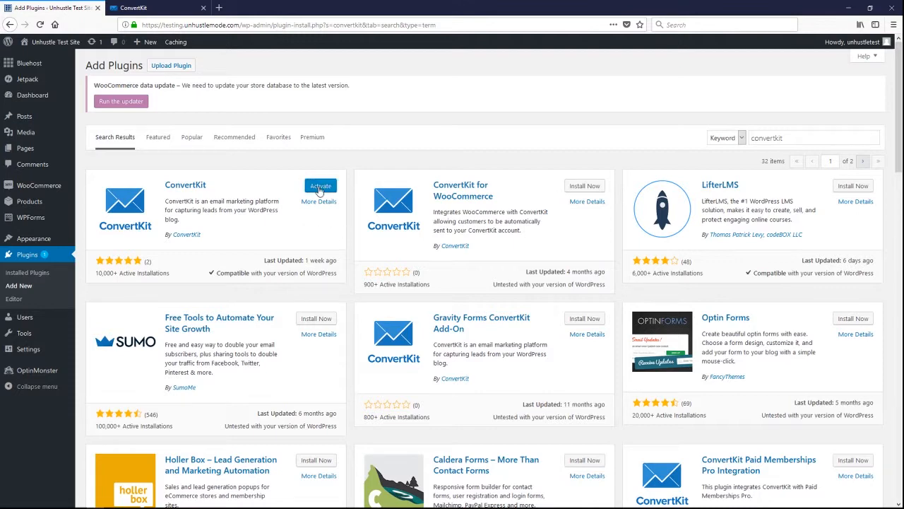
pyautogui.click(320, 190)
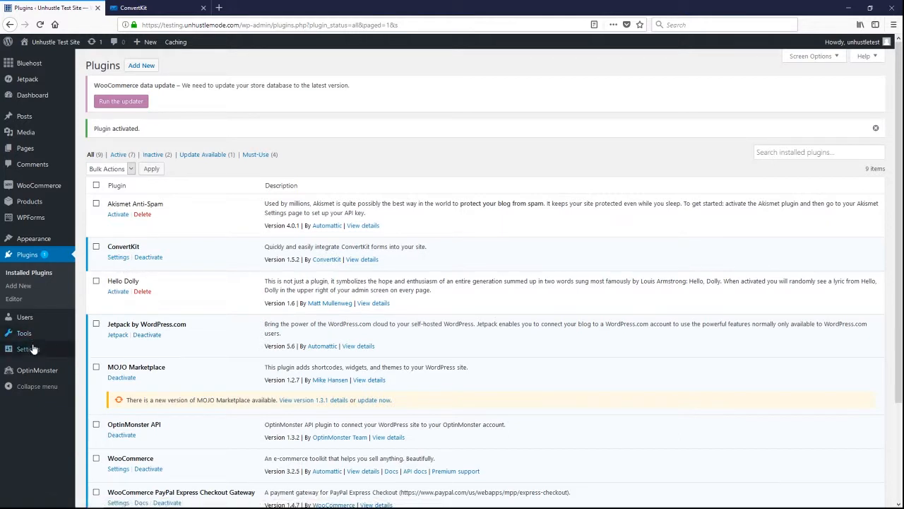
pyautogui.moveTo(26, 357)
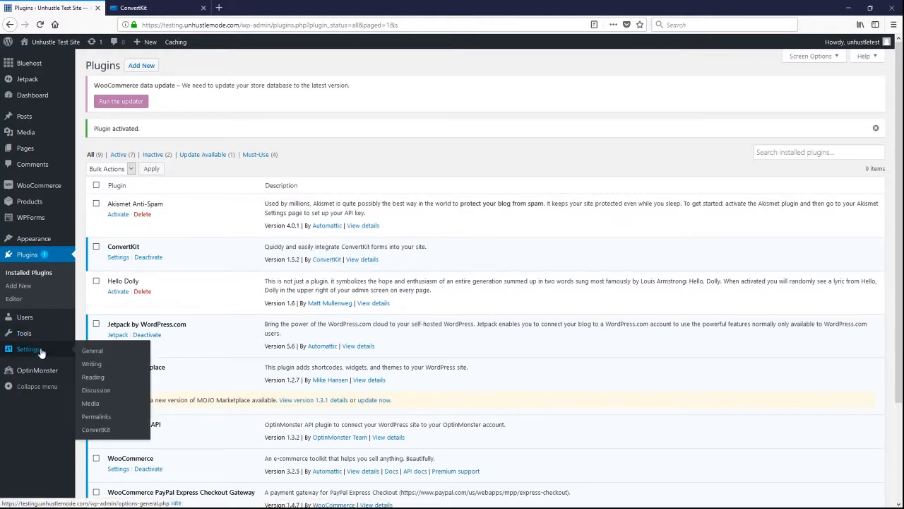
pyautogui.click(113, 258)
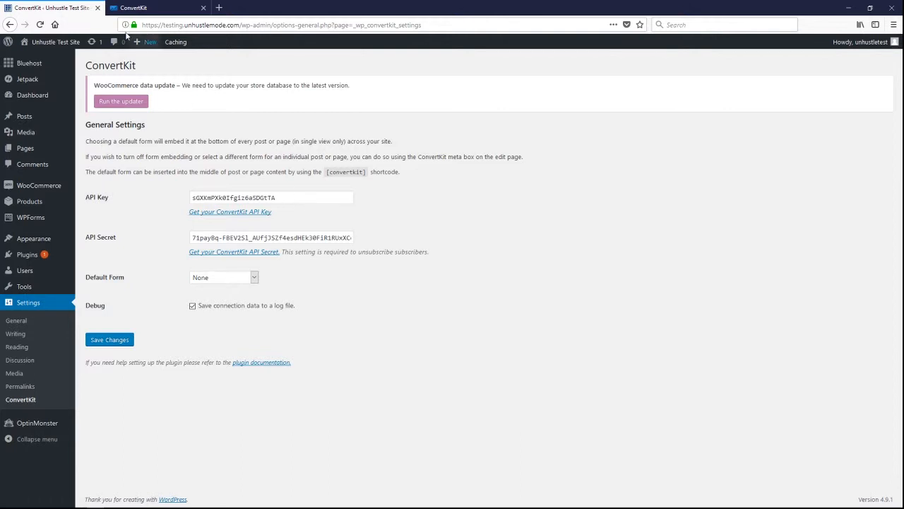
# - Copy the API key from the ConvertKit account settings and paste it into the WordPress plugin's API Key field
pyautogui.click(141, 7)
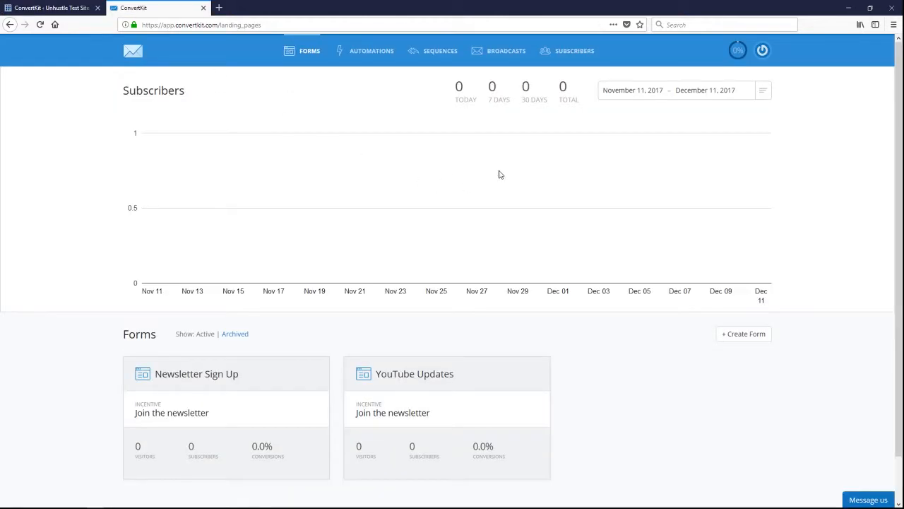
pyautogui.click(761, 53)
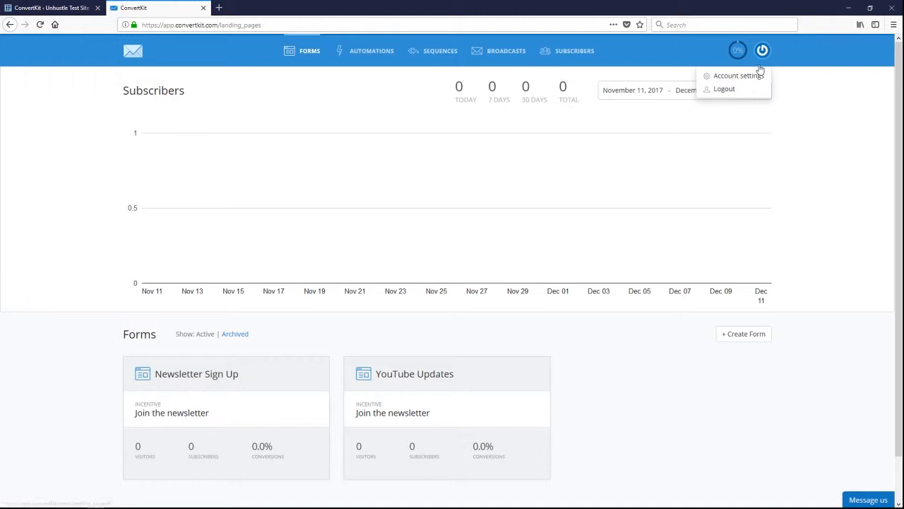
pyautogui.click(749, 78)
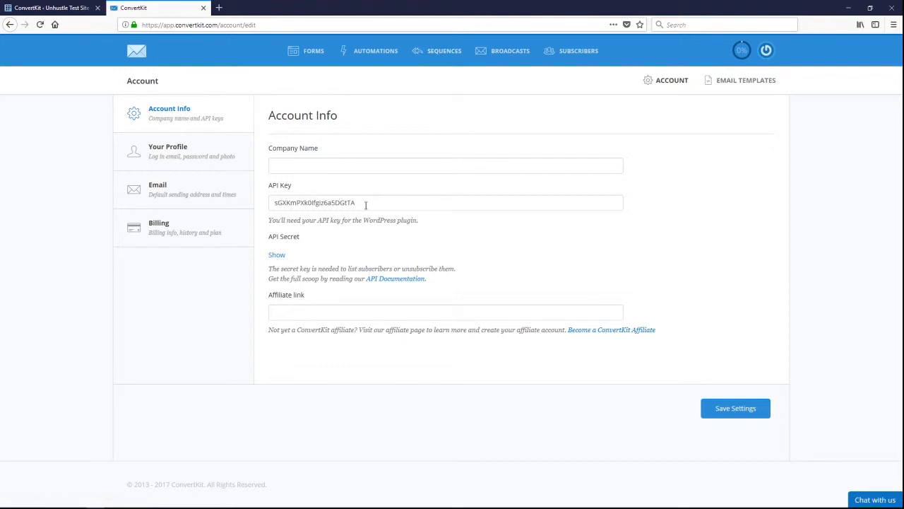
pyautogui.moveTo(367, 205); pyautogui.dragTo(262, 203)
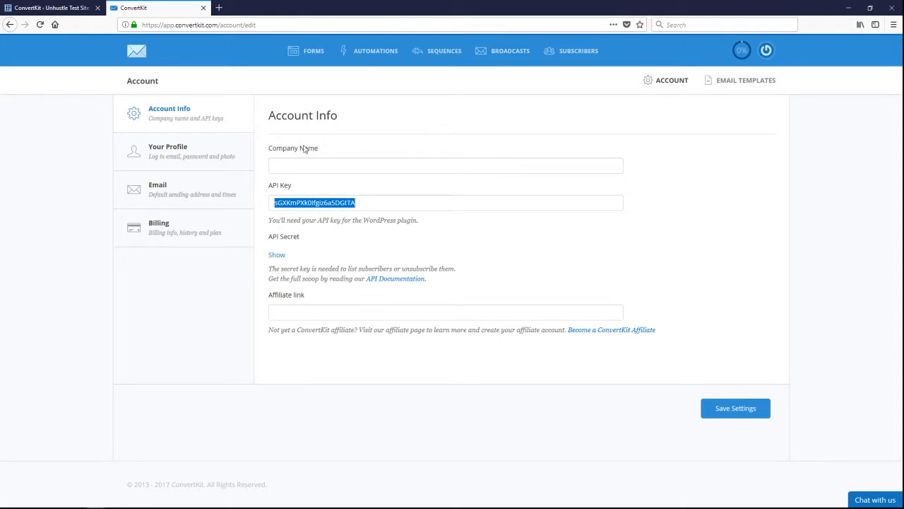
pyautogui.click(44, 8)
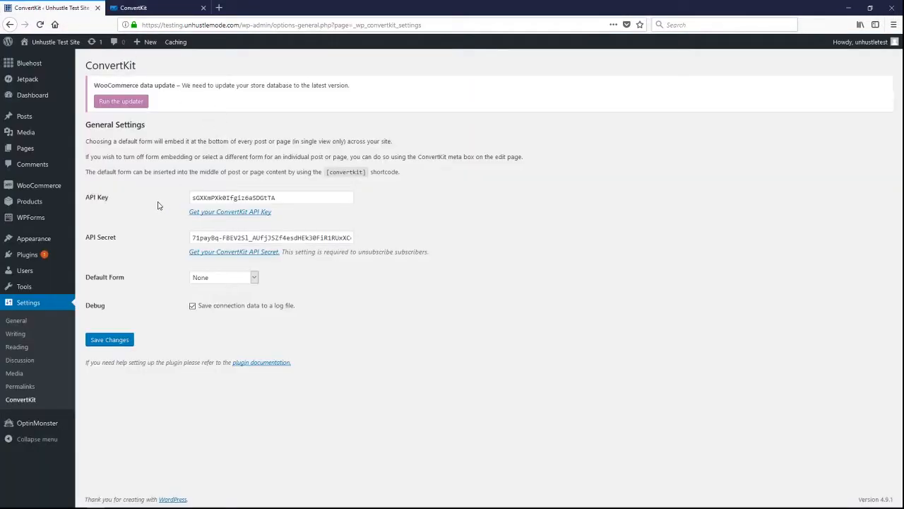
pyautogui.moveTo(285, 201); pyautogui.dragTo(165, 193)
pyautogui.hotkey('ctrl', 'v')
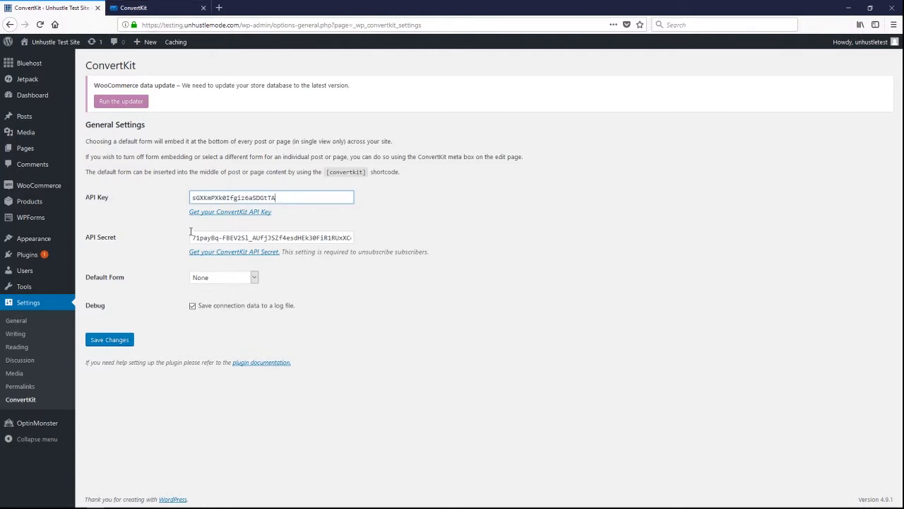
# - Reveal and copy the API secret in the ConvertKit account, paste it into the plugin's API Secret field, and save the settings
pyautogui.click(148, 9)
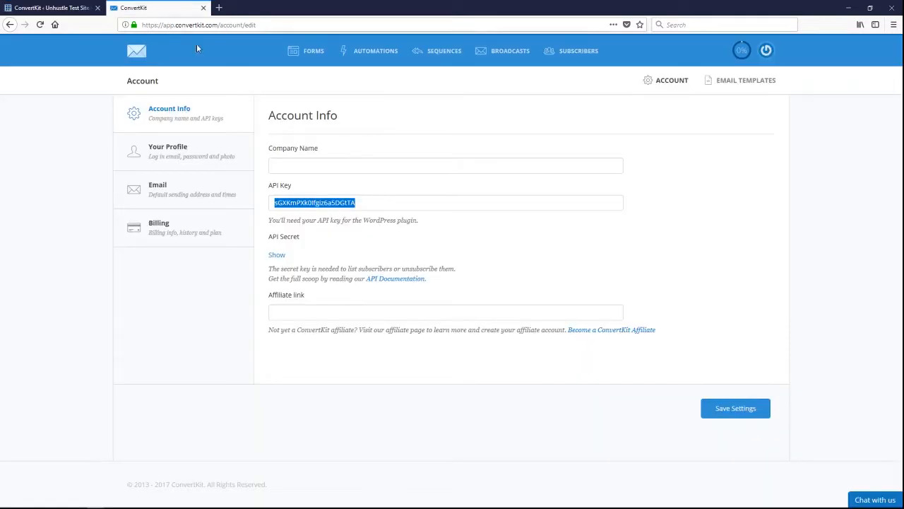
pyautogui.click(278, 257)
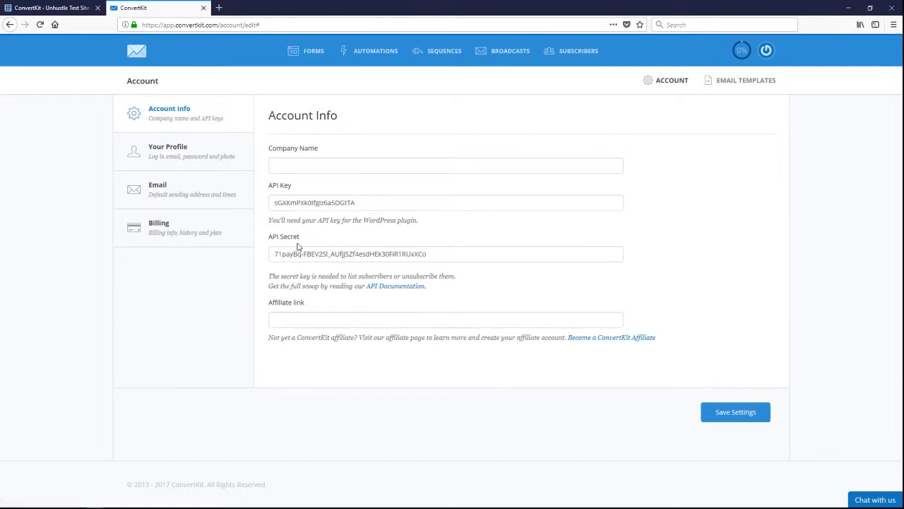
pyautogui.moveTo(430, 254); pyautogui.dragTo(261, 245)
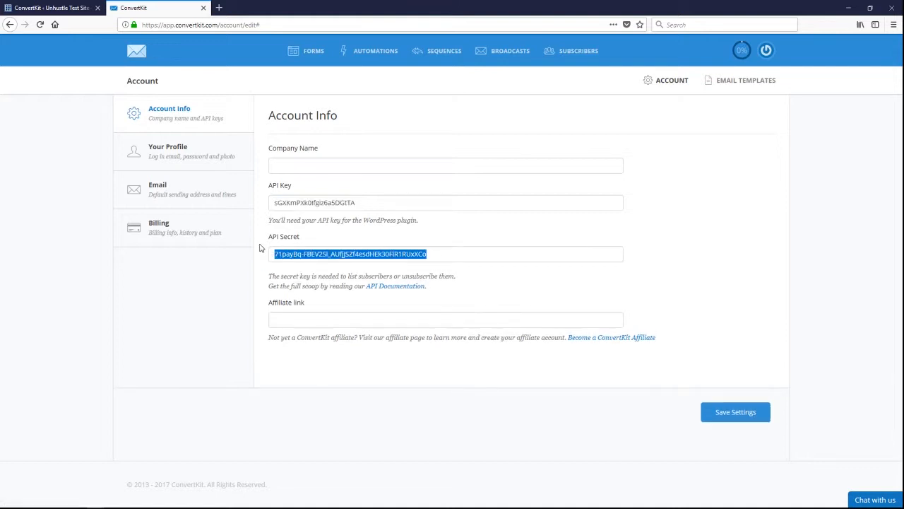
pyautogui.click(56, 8)
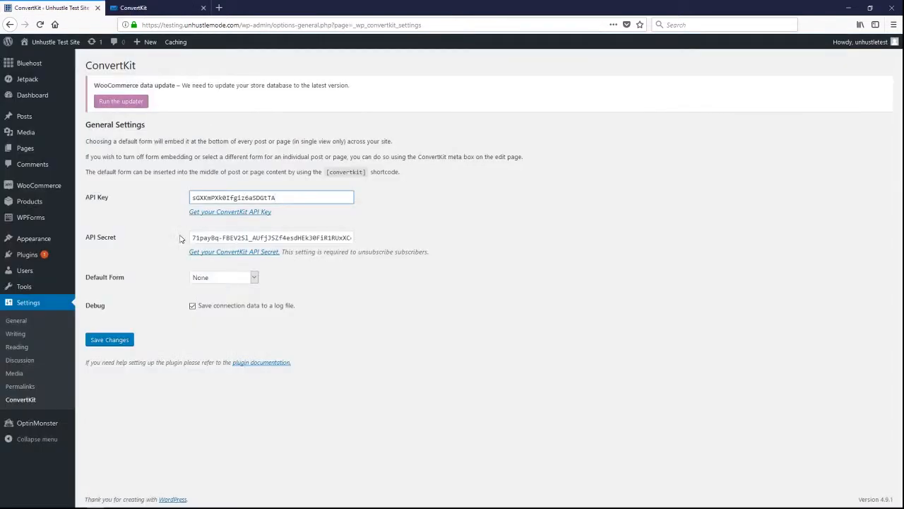
pyautogui.moveTo(193, 238); pyautogui.dragTo(426, 242)
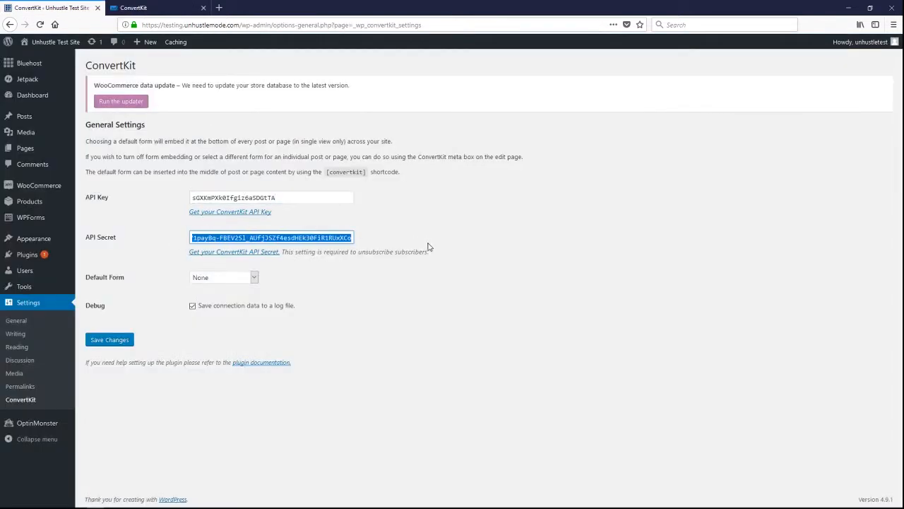
pyautogui.hotkey('ctrl', 'v')
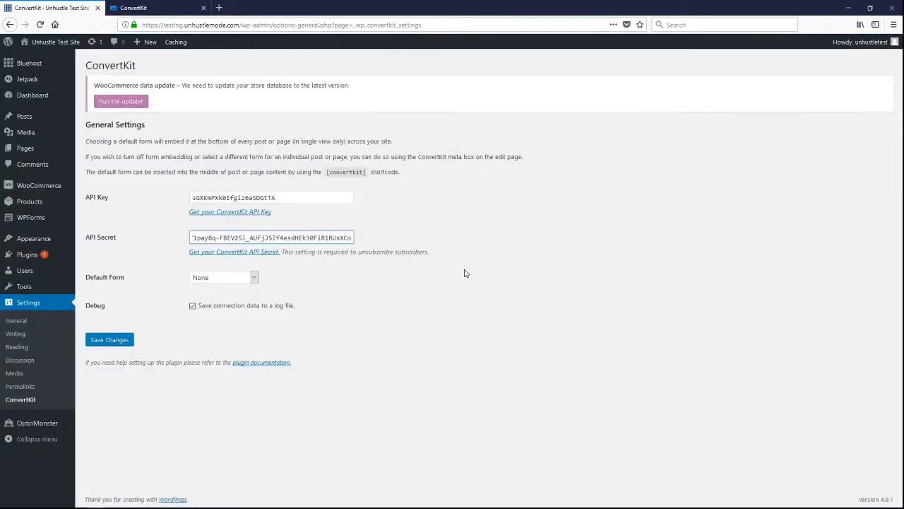
pyautogui.click(120, 340)
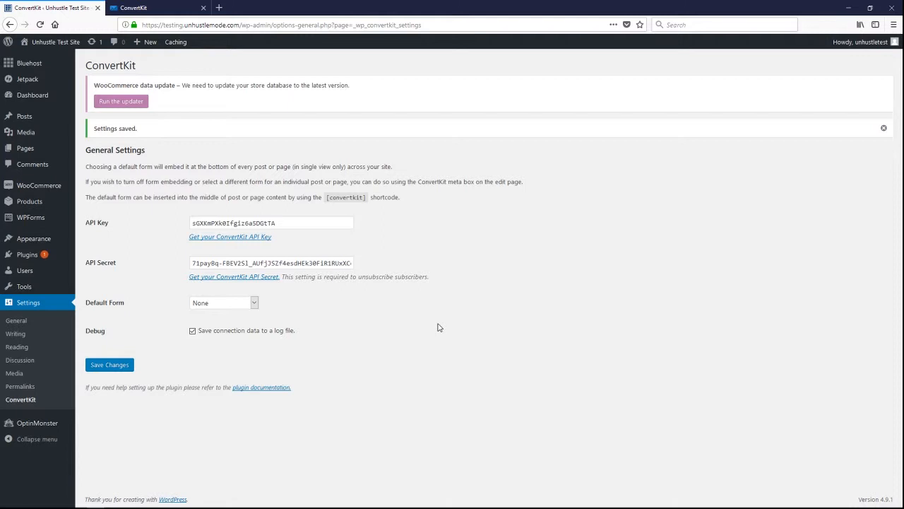
# - Look through the forms offered as the plugin's default form without choosing another one
pyautogui.click(257, 305)
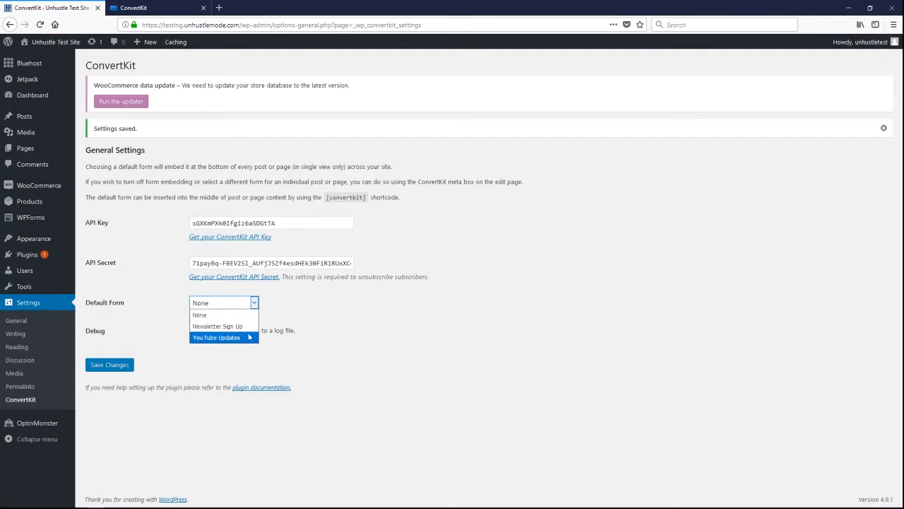
pyautogui.click(297, 306)
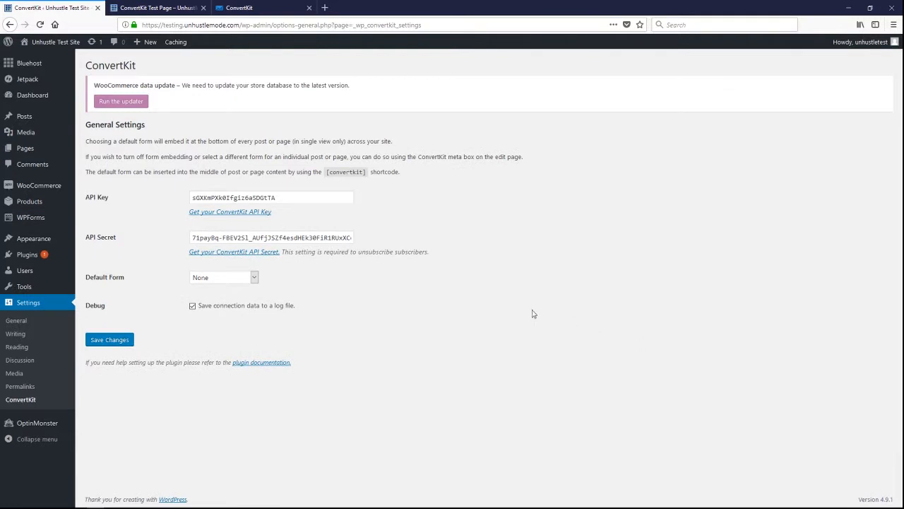
# - Open the draft "ConvertKit Test Page" from the site's pages for editing
pyautogui.moveTo(12, 135)
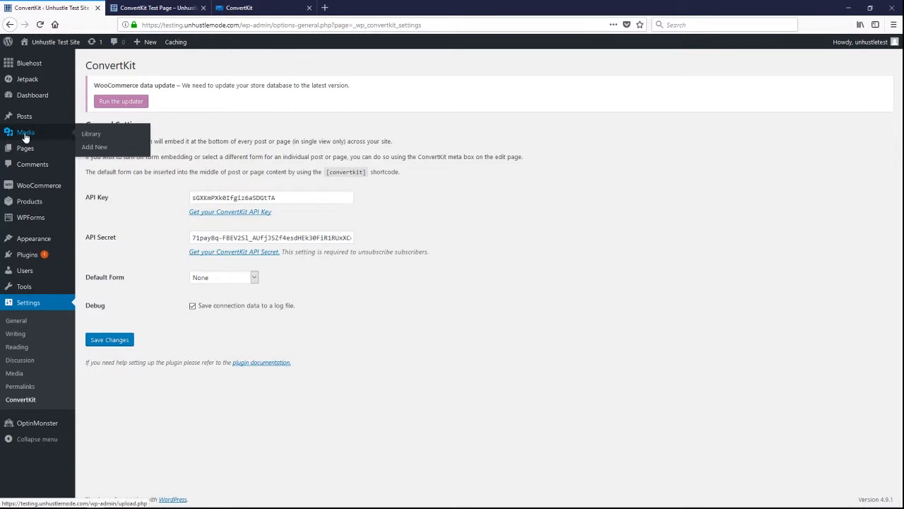
pyautogui.click(25, 151)
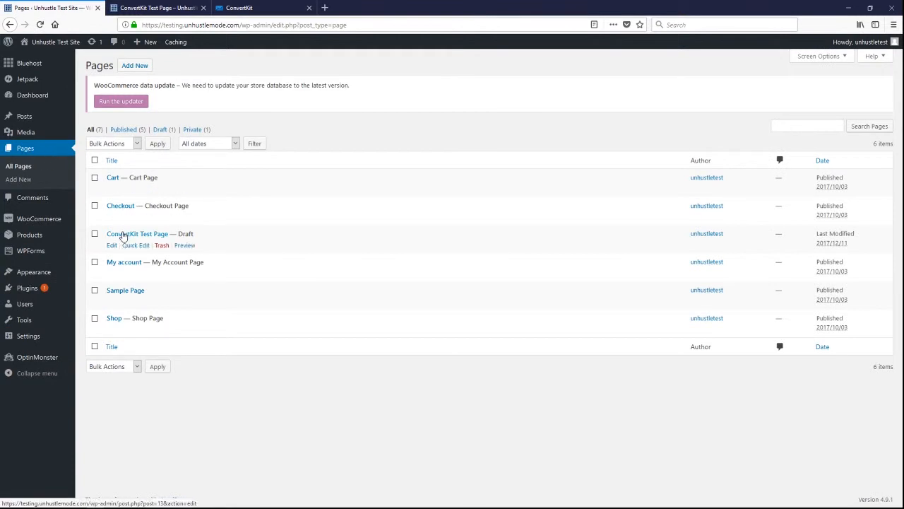
pyautogui.click(123, 235)
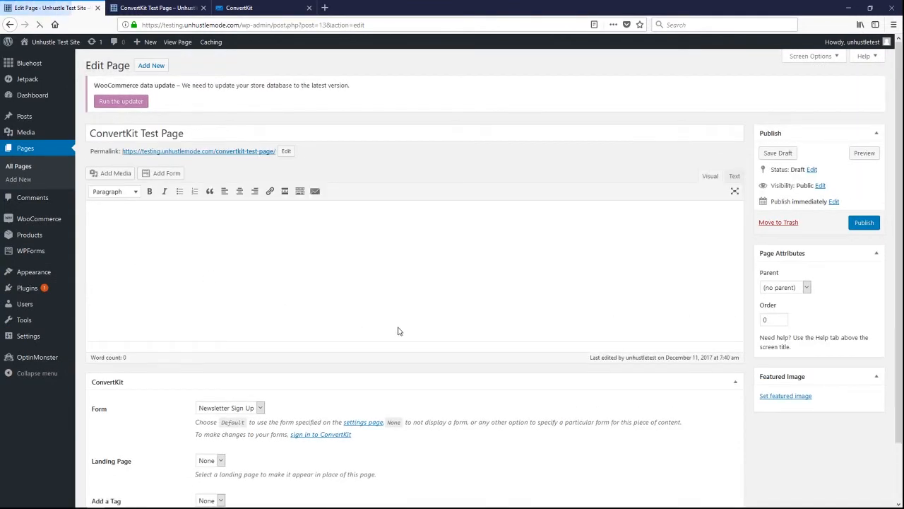
# - Set the test page's ConvertKit form to YouTube Updates, preview the page, and return to the editor
pyautogui.scroll(-2, 398, 331)
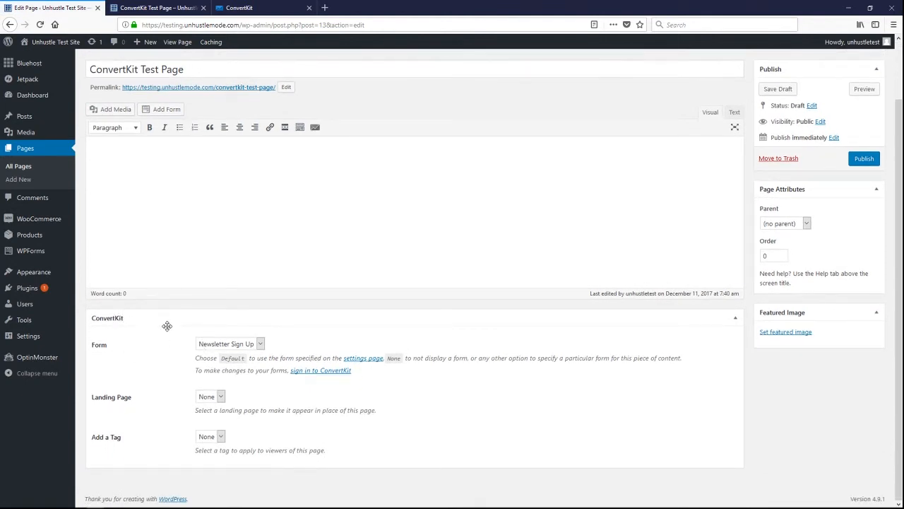
pyautogui.click(260, 344)
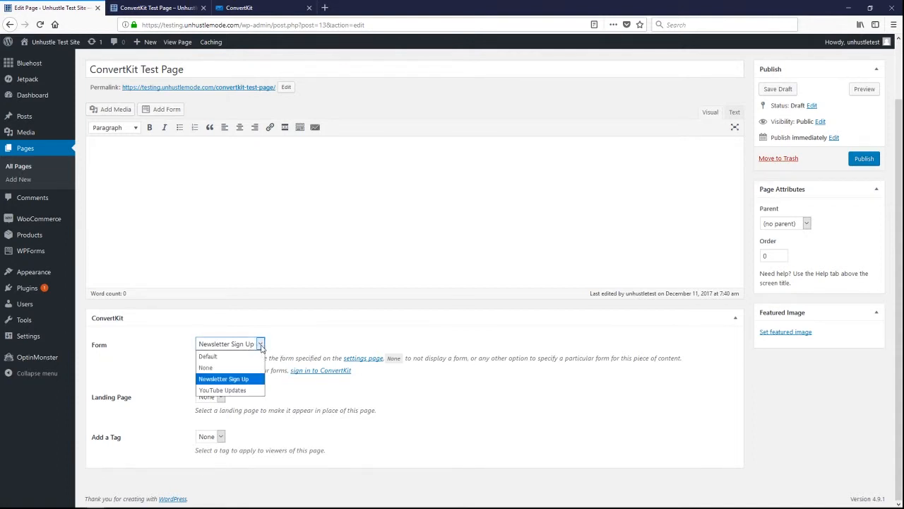
pyautogui.click(233, 381)
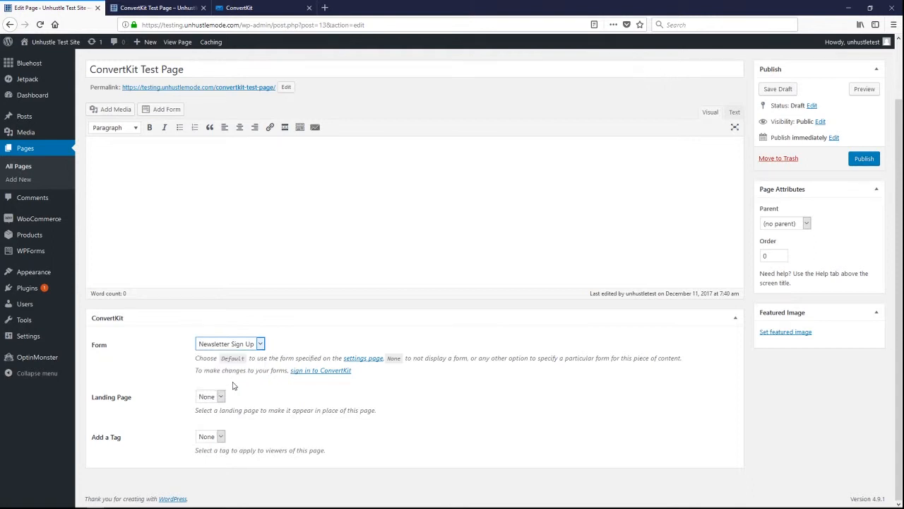
pyautogui.click(259, 342)
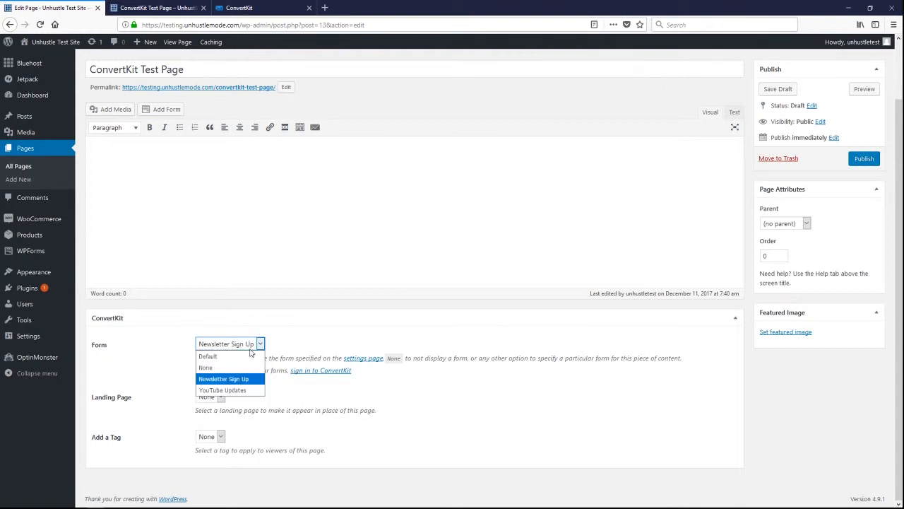
pyautogui.click(229, 390)
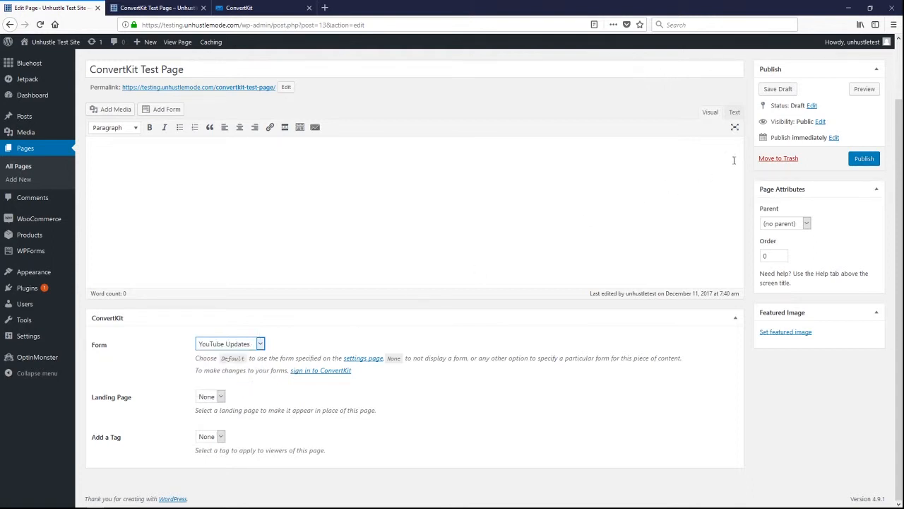
pyautogui.click(864, 89)
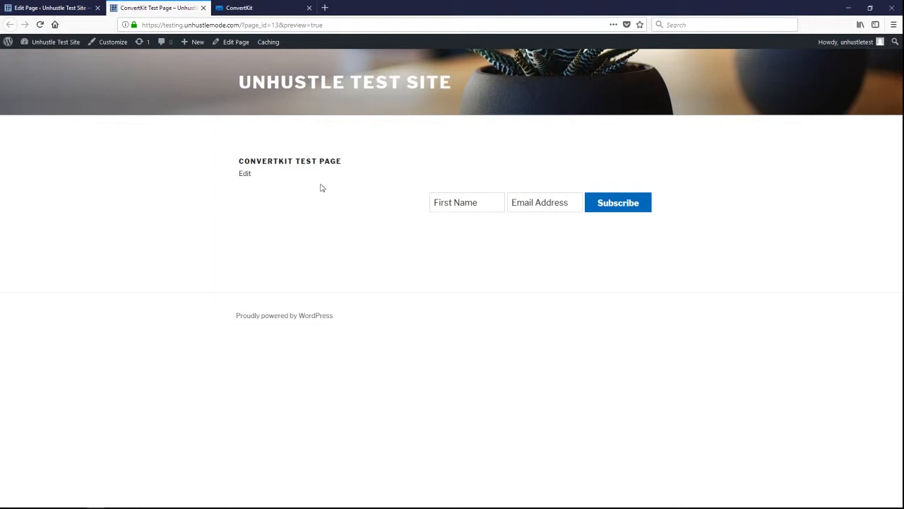
pyautogui.click(36, 8)
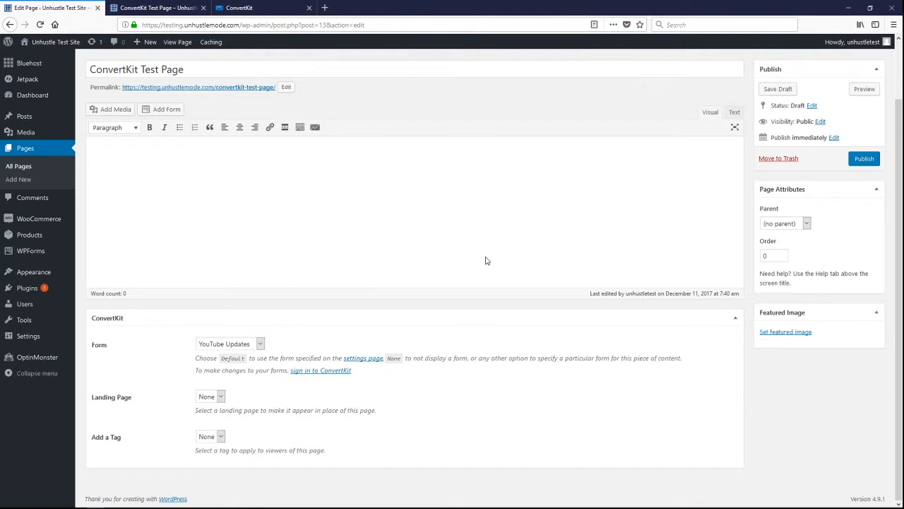
# - In ConvertKit, copy the Newsletter Sign Up form's WordPress embed shortcode "[convertkit form=5120920]" and switch back to the WordPress page editor
pyautogui.click(259, 8)
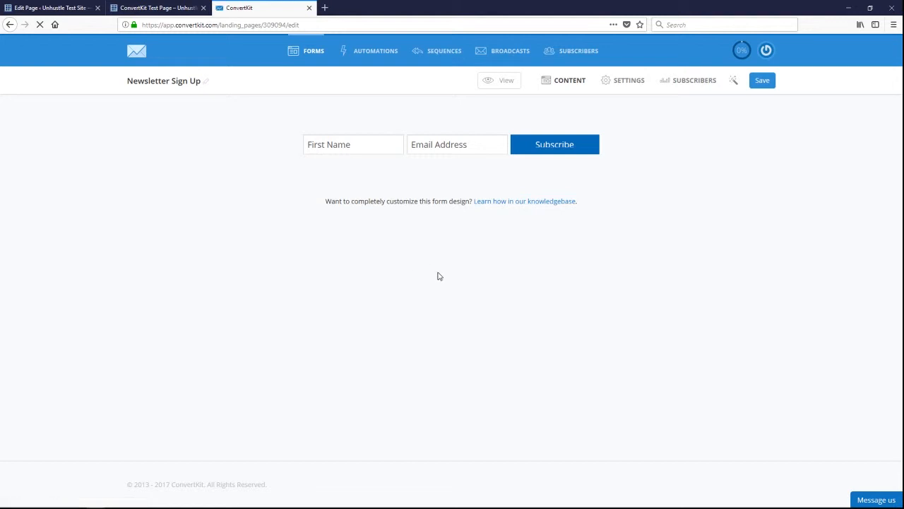
pyautogui.click(633, 89)
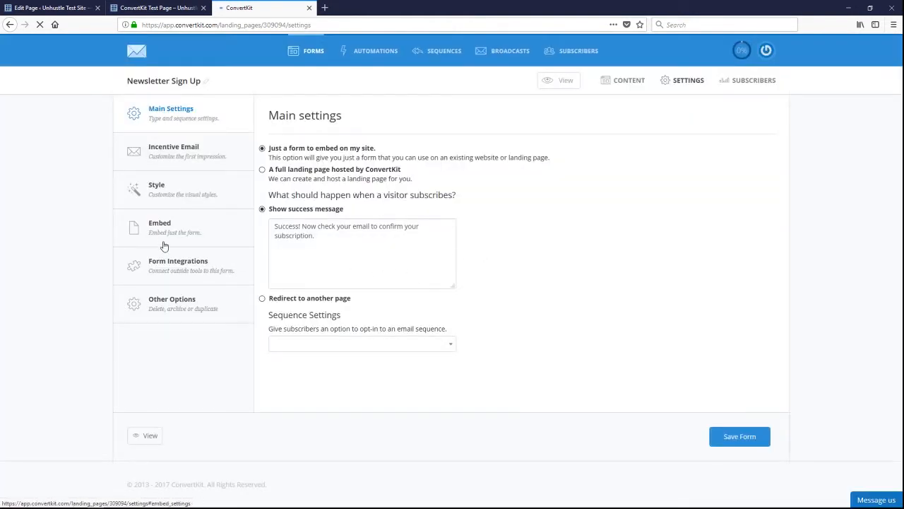
pyautogui.click(163, 233)
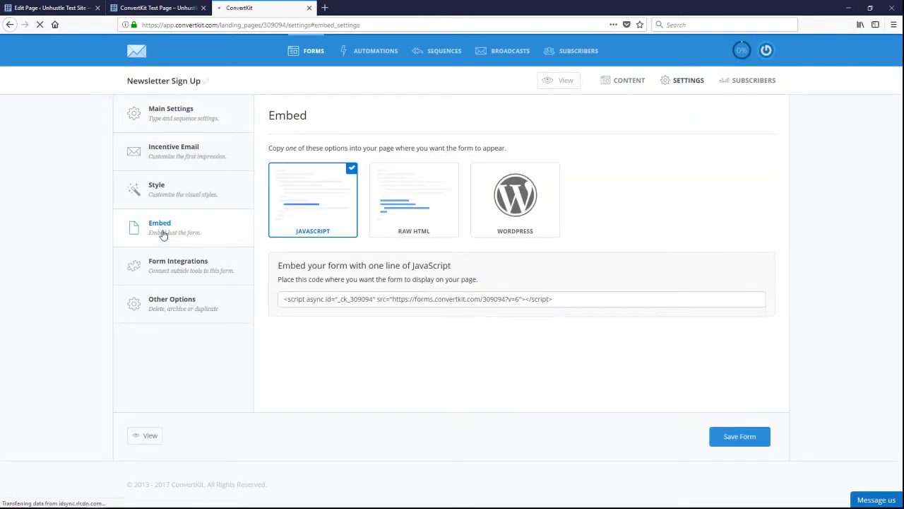
pyautogui.click(510, 232)
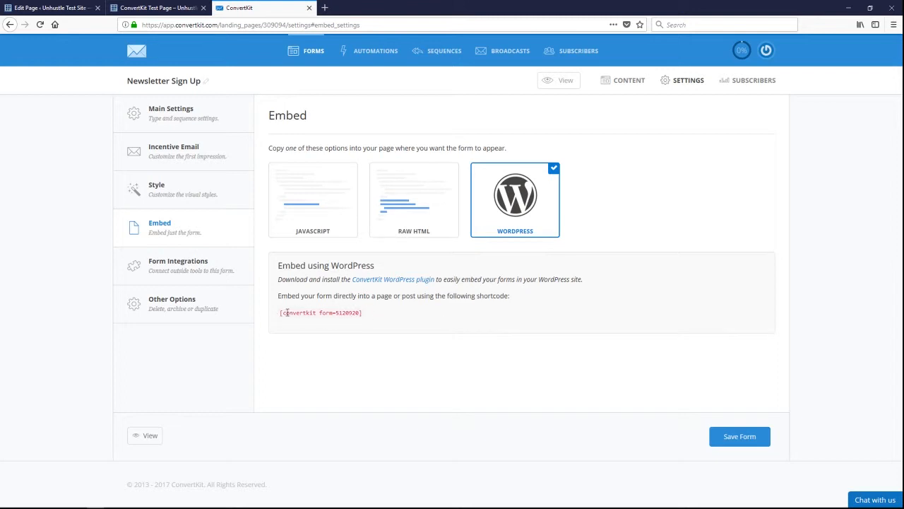
pyautogui.moveTo(280, 313); pyautogui.dragTo(371, 312)
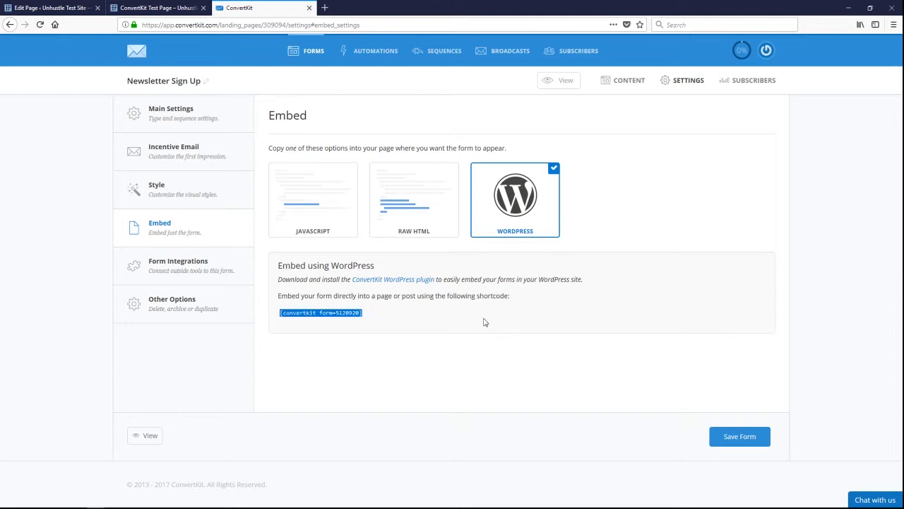
pyautogui.click(50, 8)
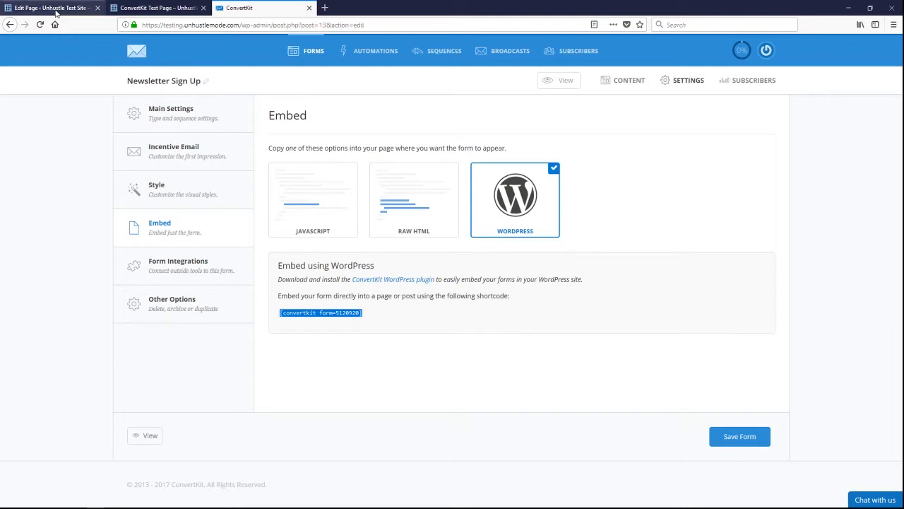